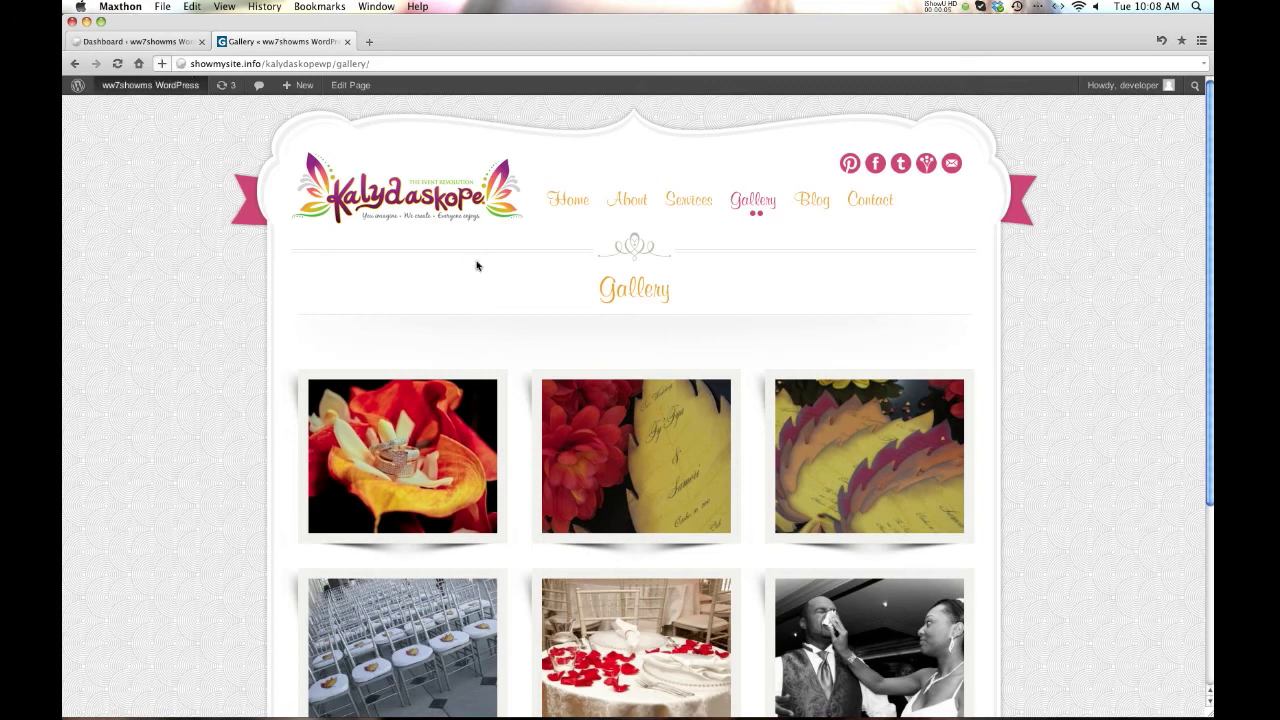
- Browse both pages of the Gallery, then switch to the admin Dashboard tab
scroll(474, 266, down, 5)
click(940, 527)
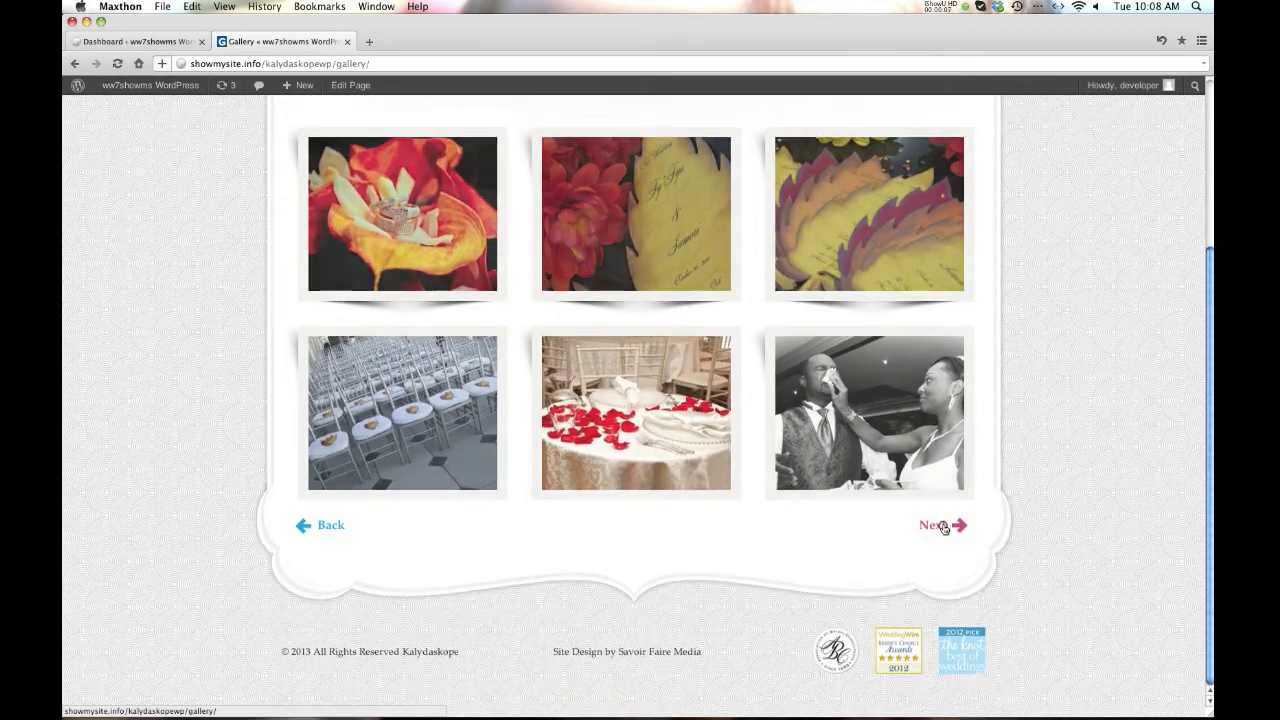
click(949, 530)
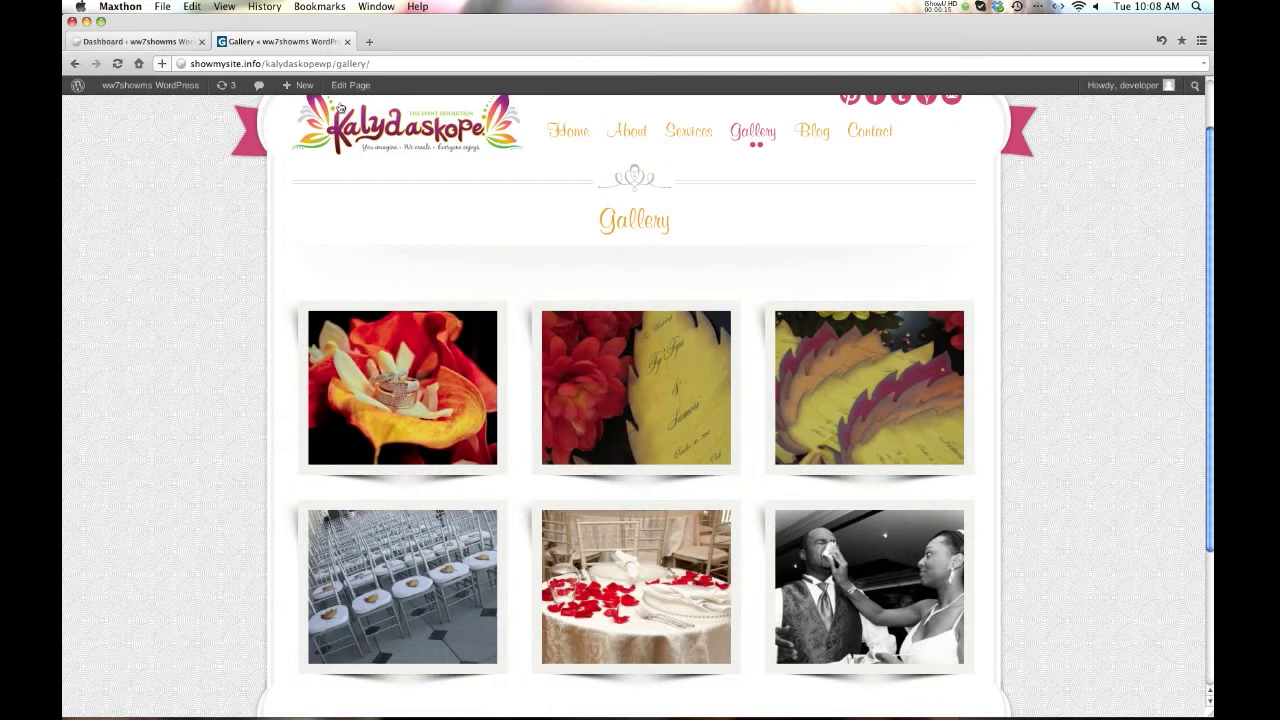
click(157, 36)
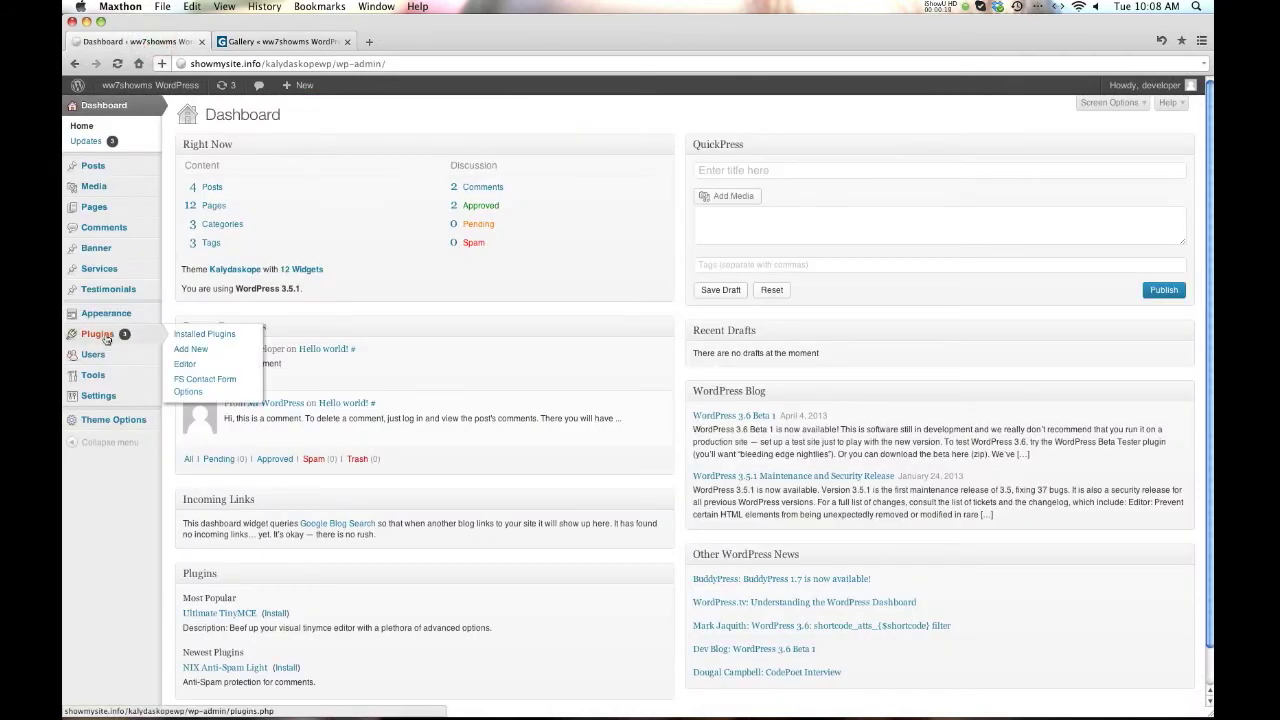
- Open the Gallery page for editing from the Pages > All Pages list
mouse_move(107, 326)
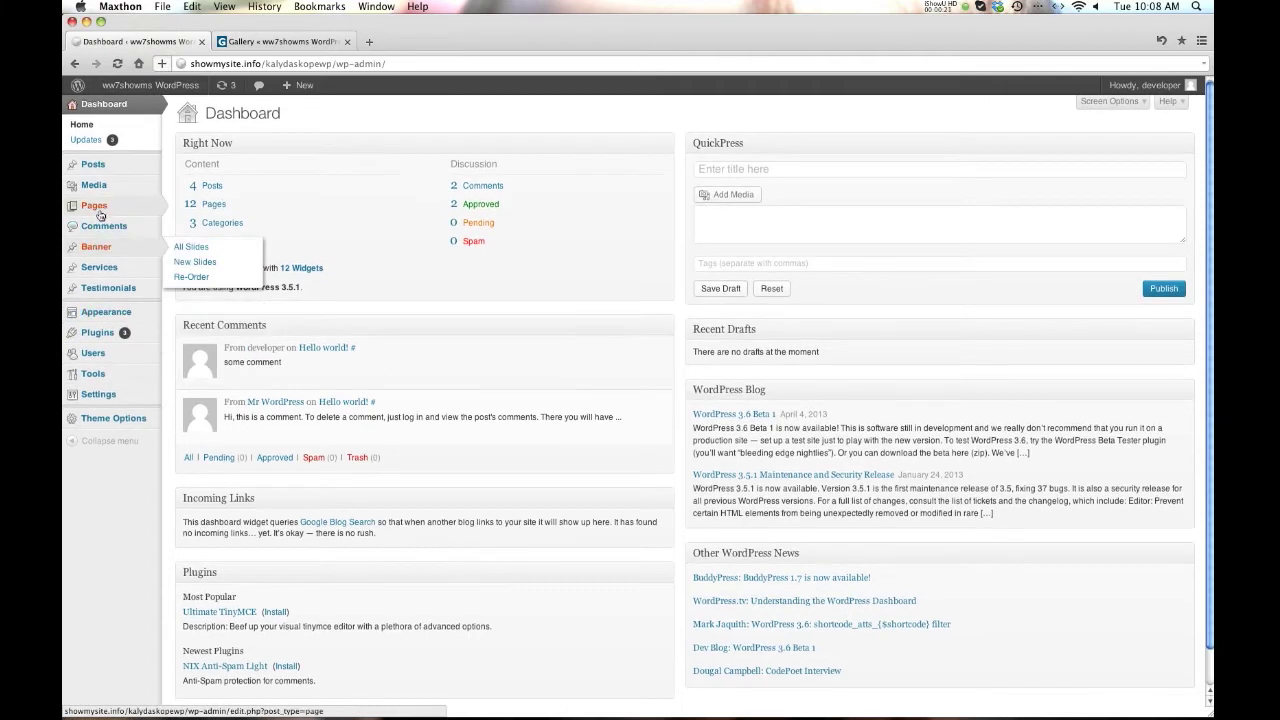
mouse_move(128, 195)
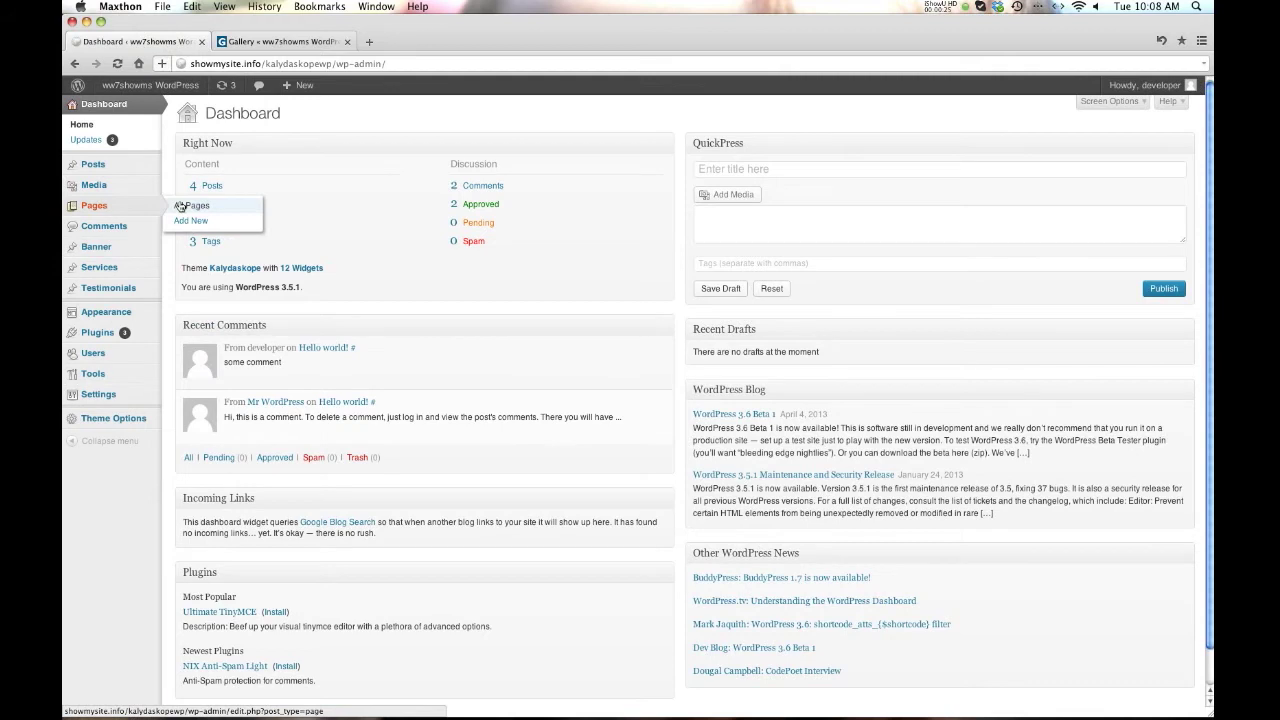
click(182, 207)
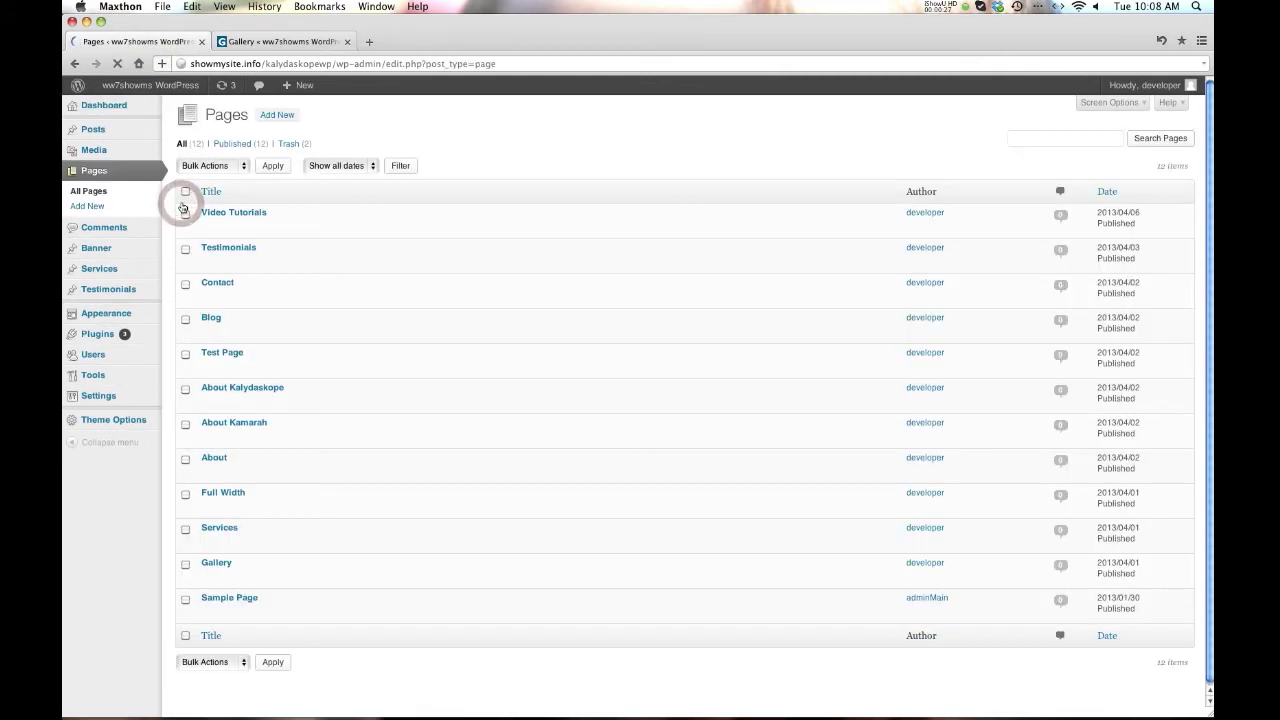
click(222, 565)
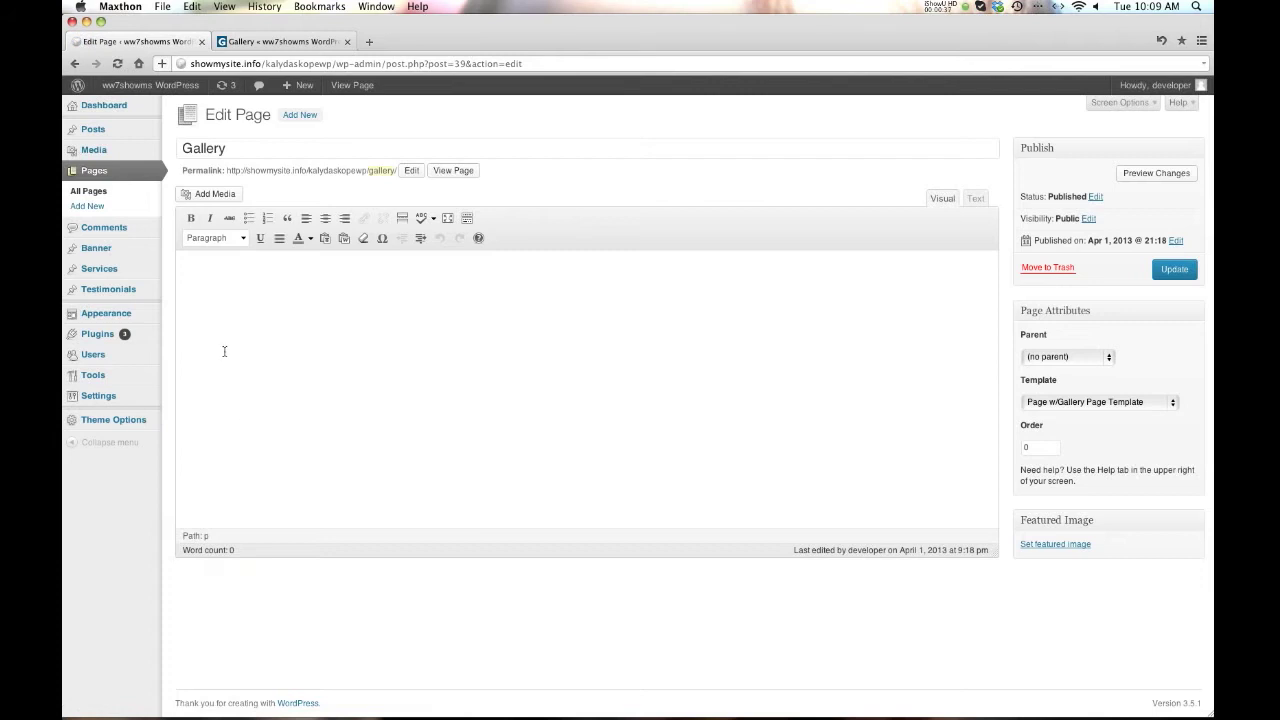
- Open Add Media and filter the library to 'Uploaded to this page', showing eight photos
click(203, 196)
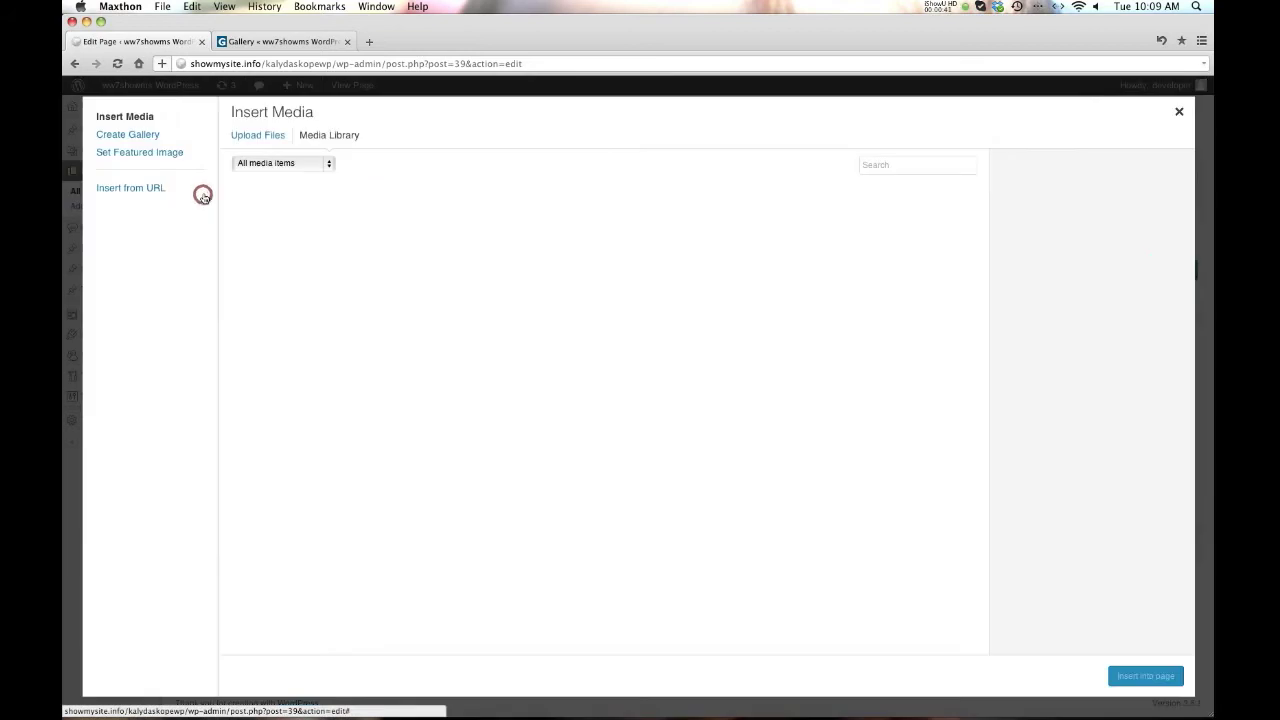
click(327, 164)
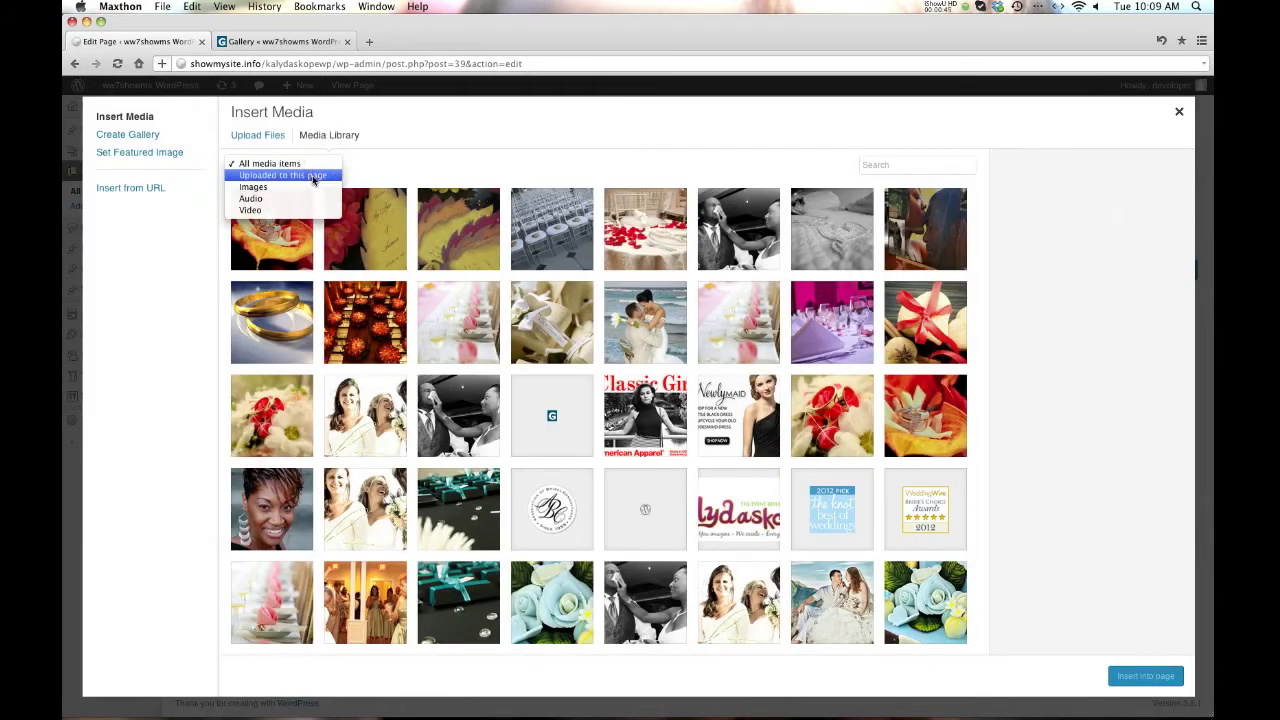
click(311, 177)
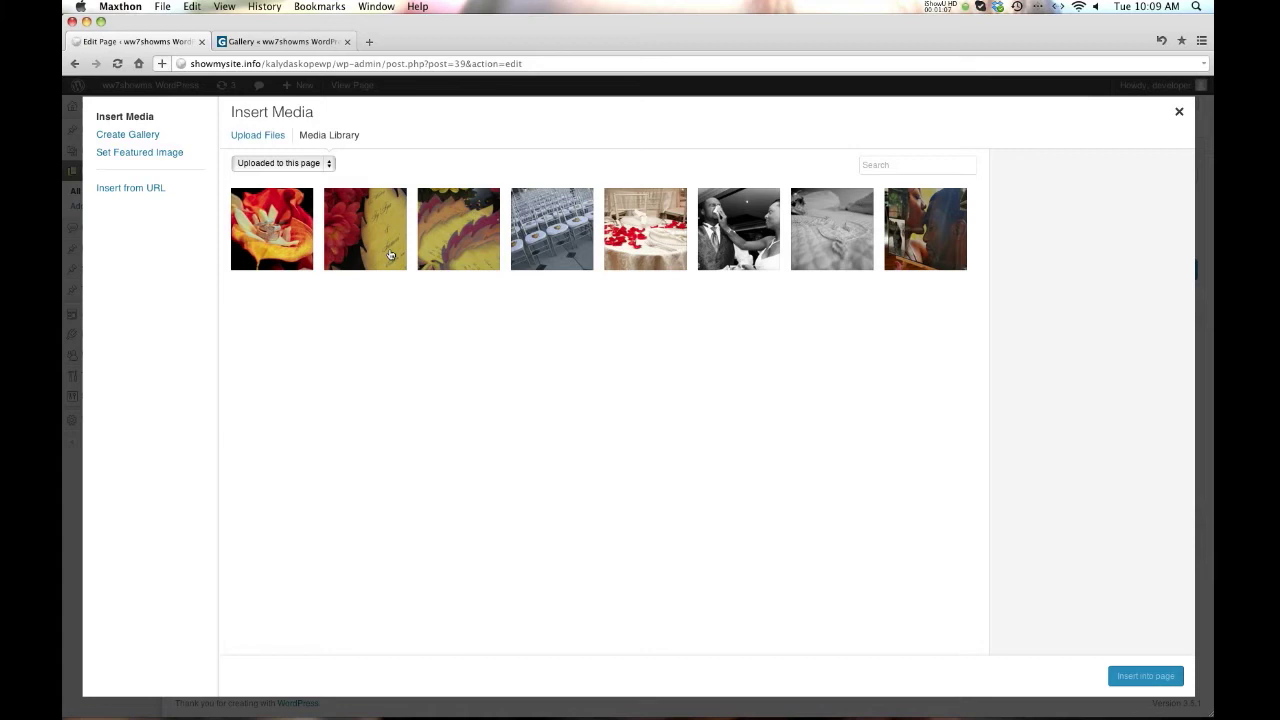
- On the live Gallery page, enlarge and close the first, rose-petal table and ceremony chairs photos
click(305, 42)
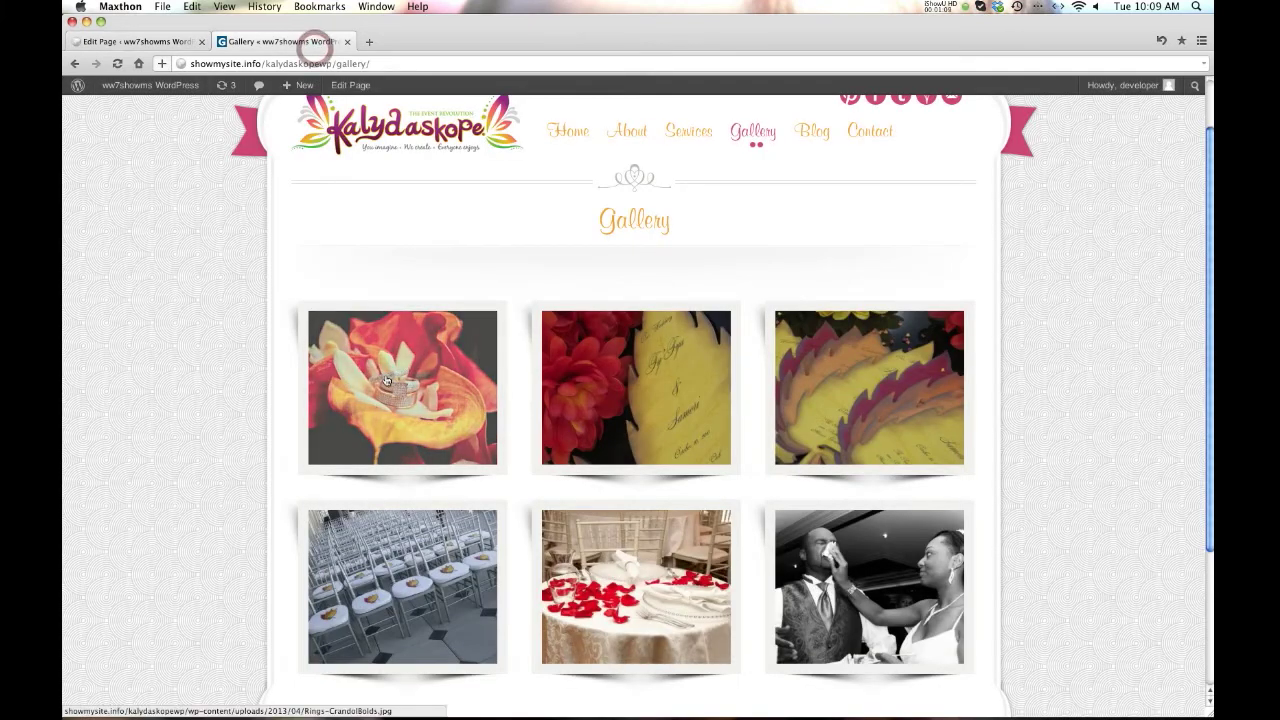
scroll(388, 375, down, 1)
scroll(388, 375, down, 1)
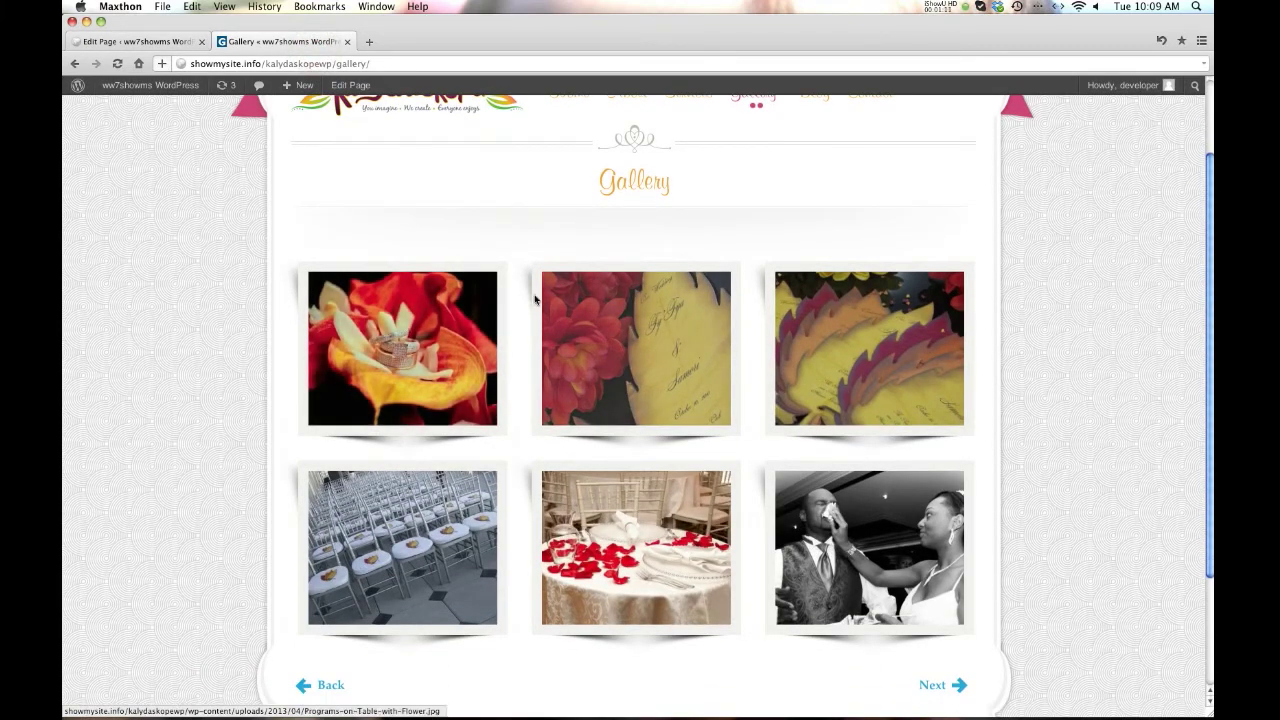
click(386, 372)
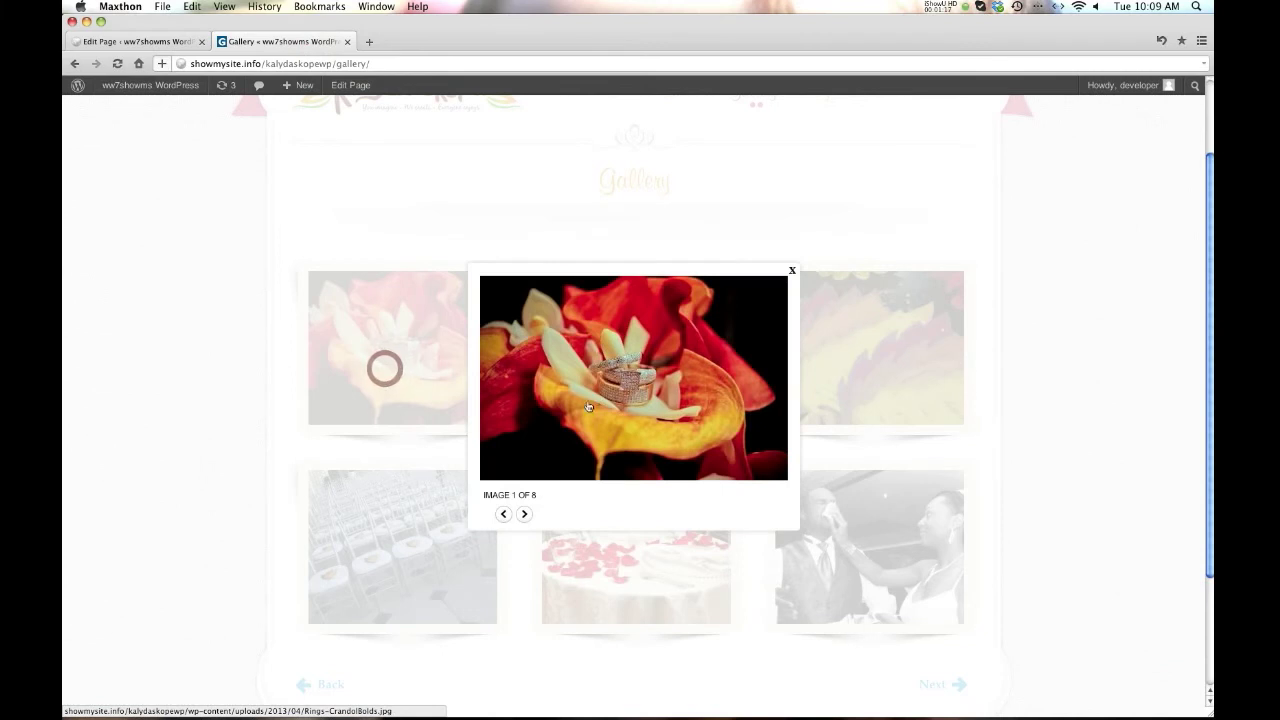
click(792, 270)
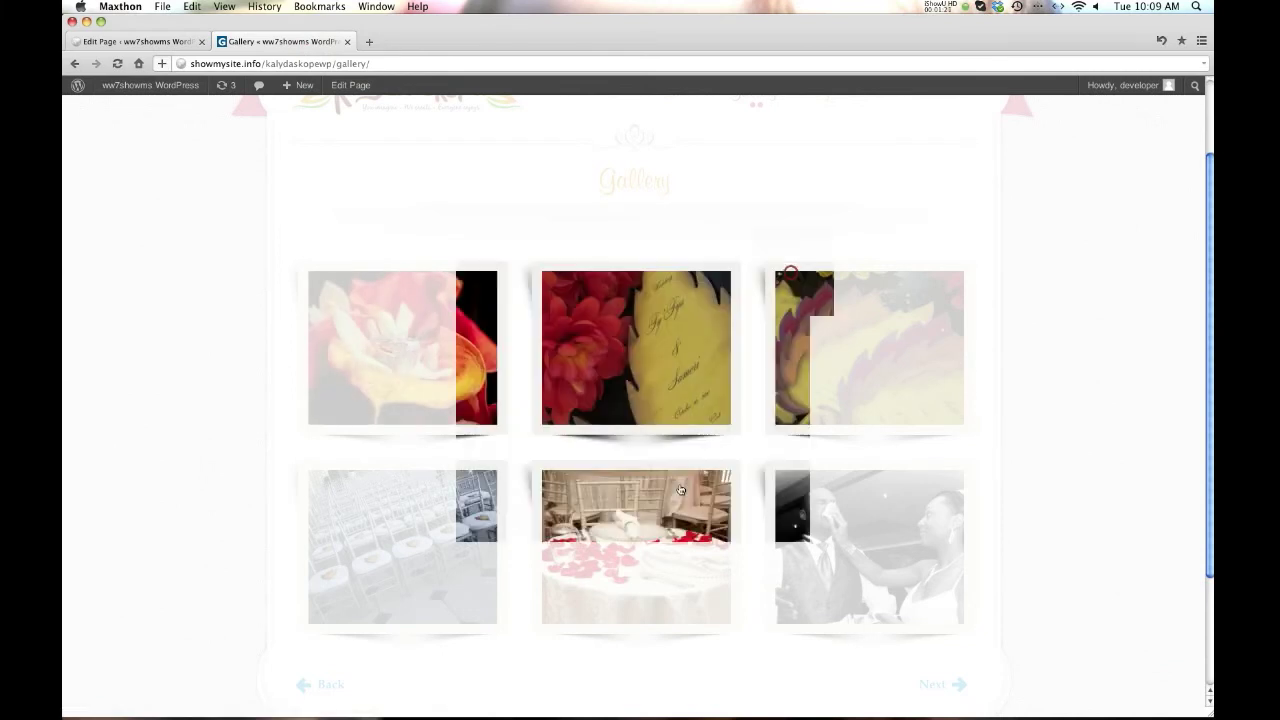
click(662, 513)
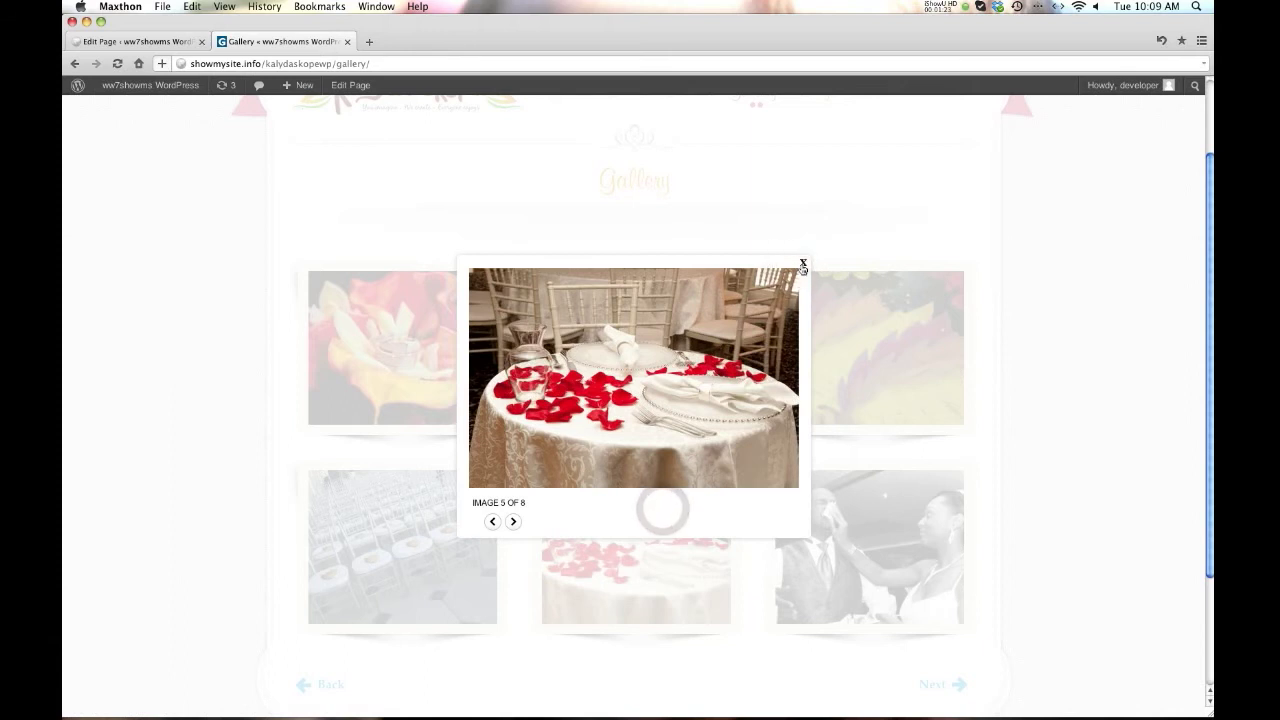
click(802, 264)
click(882, 555)
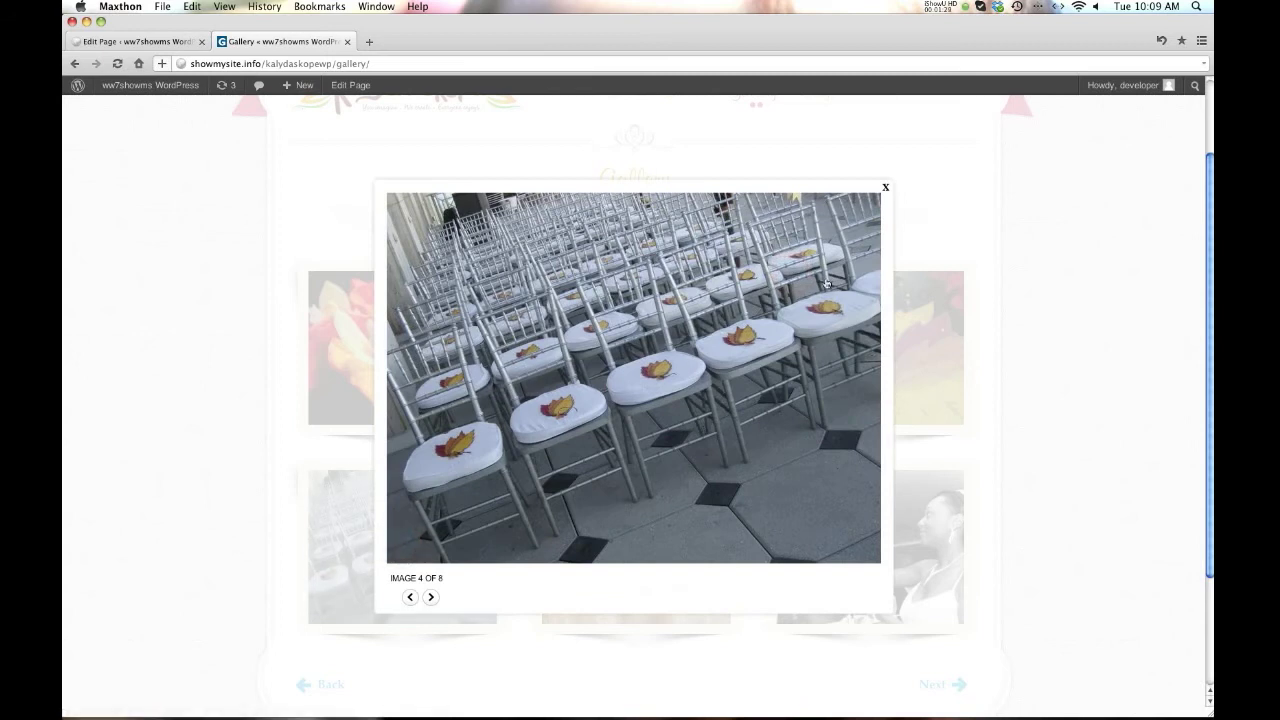
click(884, 190)
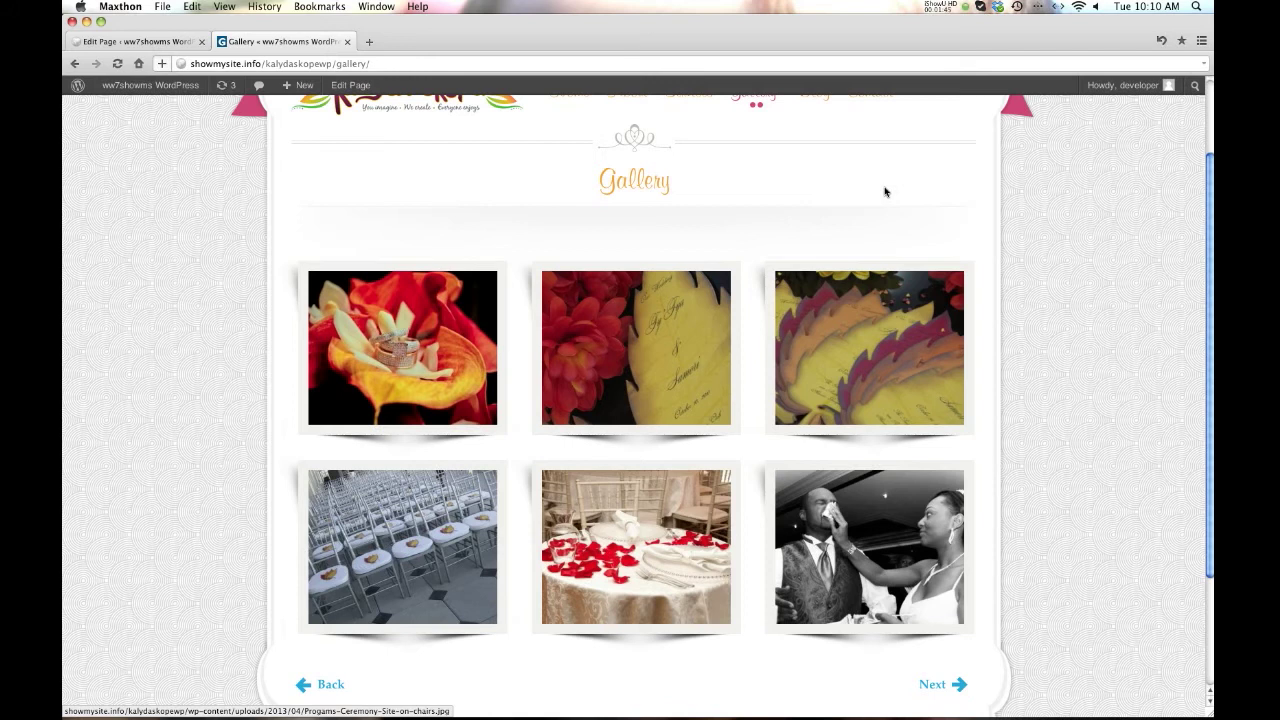
scroll(809, 237, up, 5)
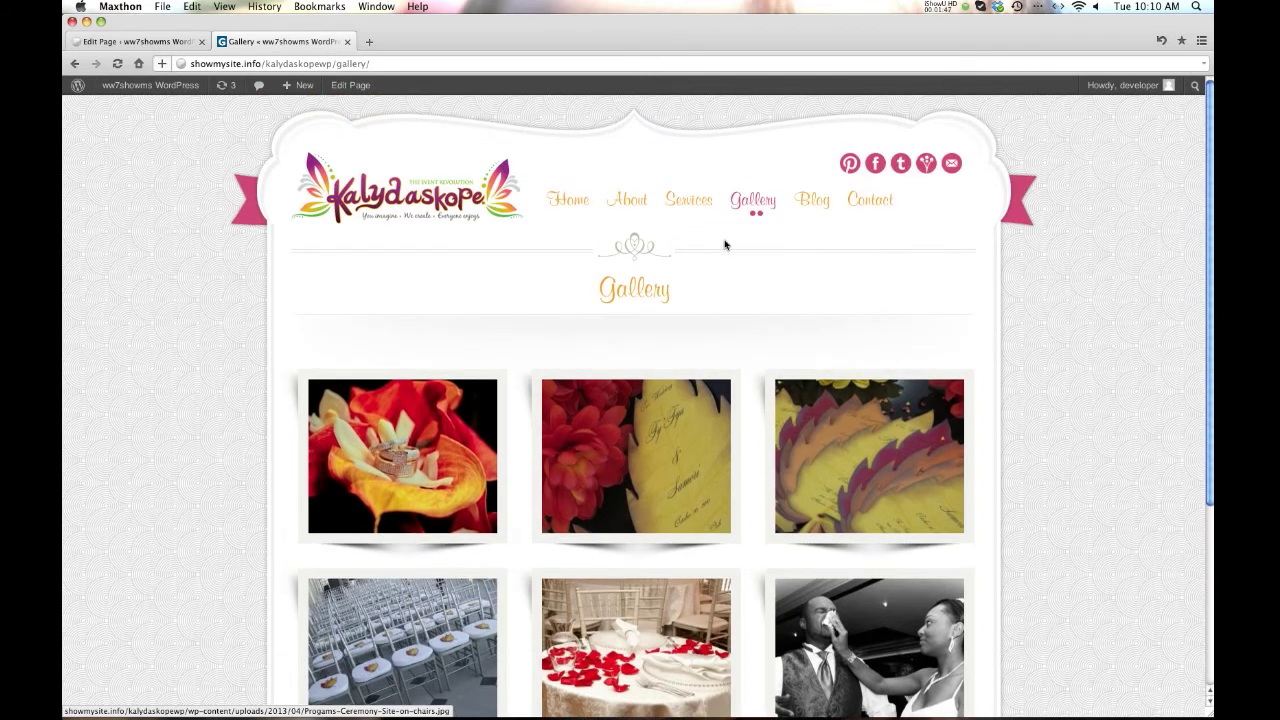
- Return to the editor's media dialog, keeping the 'Uploaded to this page' filter
click(96, 42)
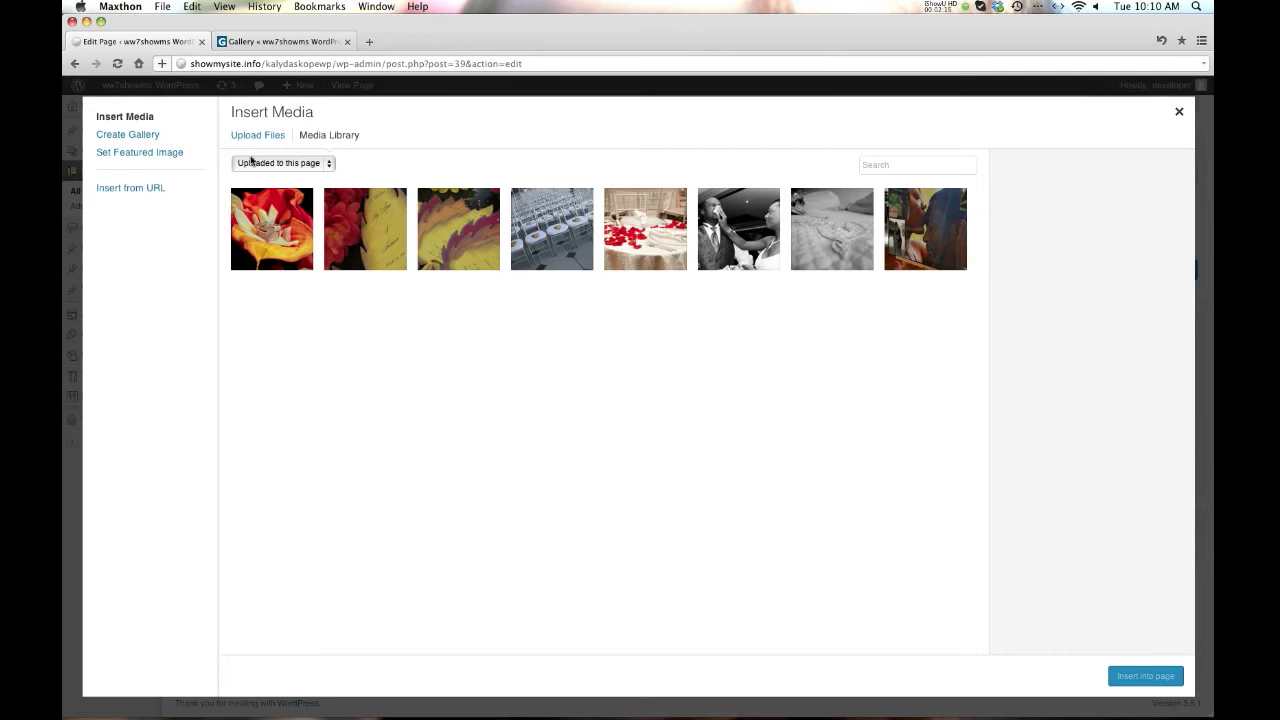
click(322, 163)
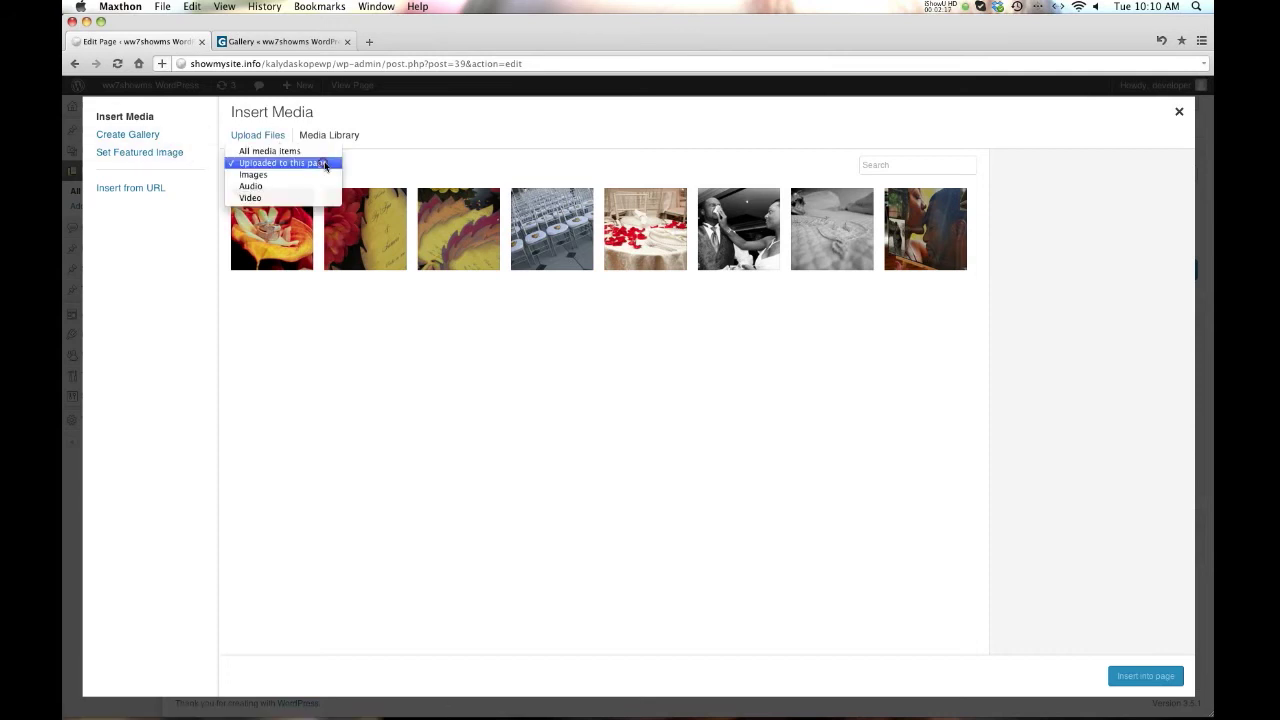
click(307, 165)
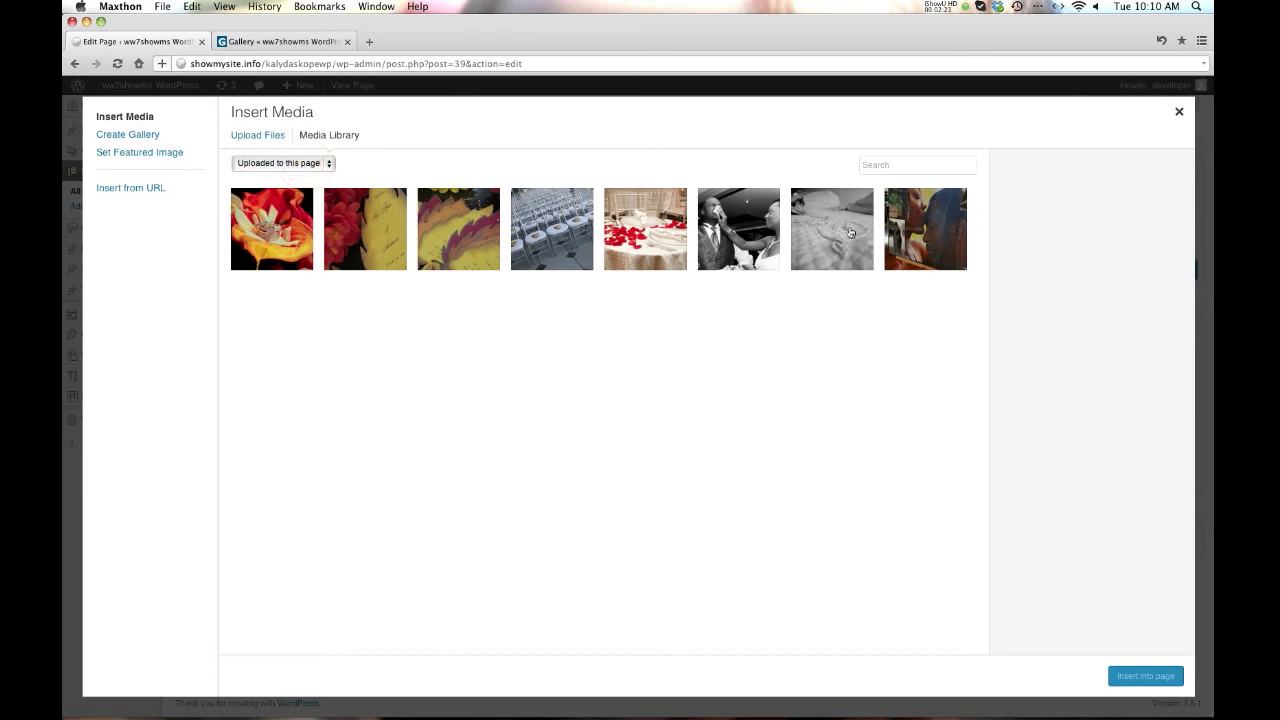
- Glance at the live Gallery page, then switch the media dialog to Upload Files
click(280, 41)
mouse_move(296, 137)
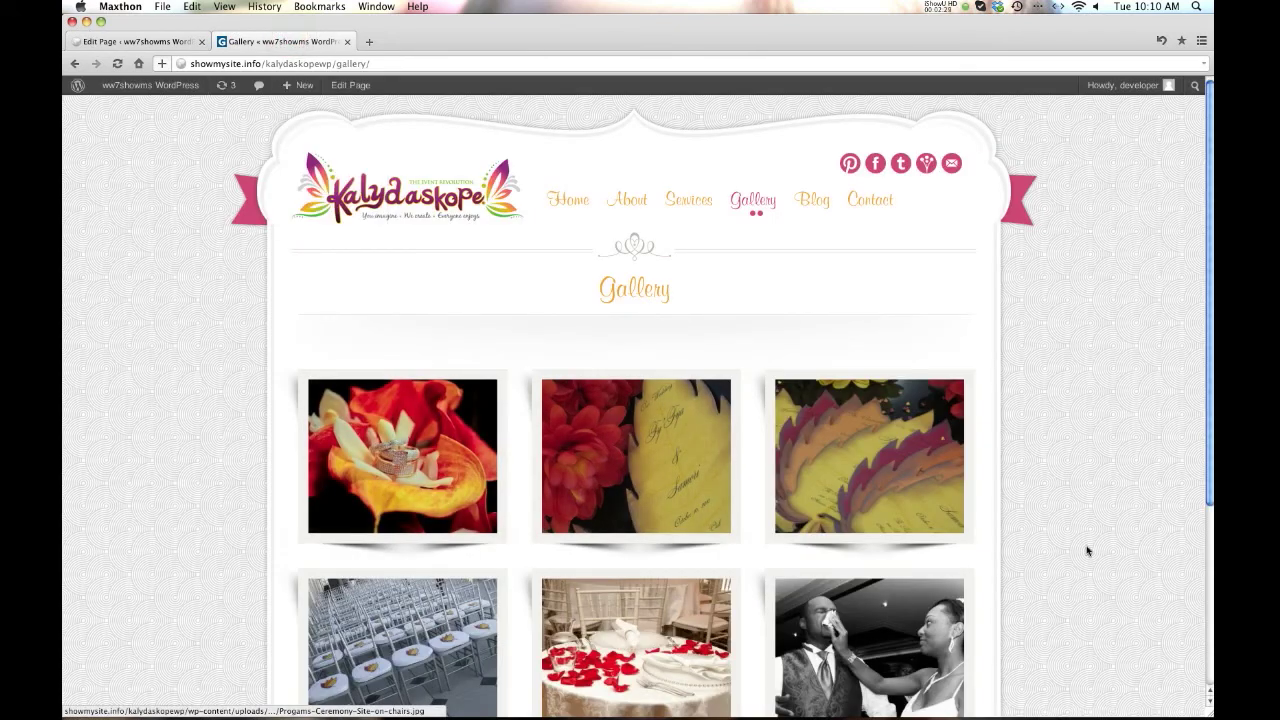
click(130, 44)
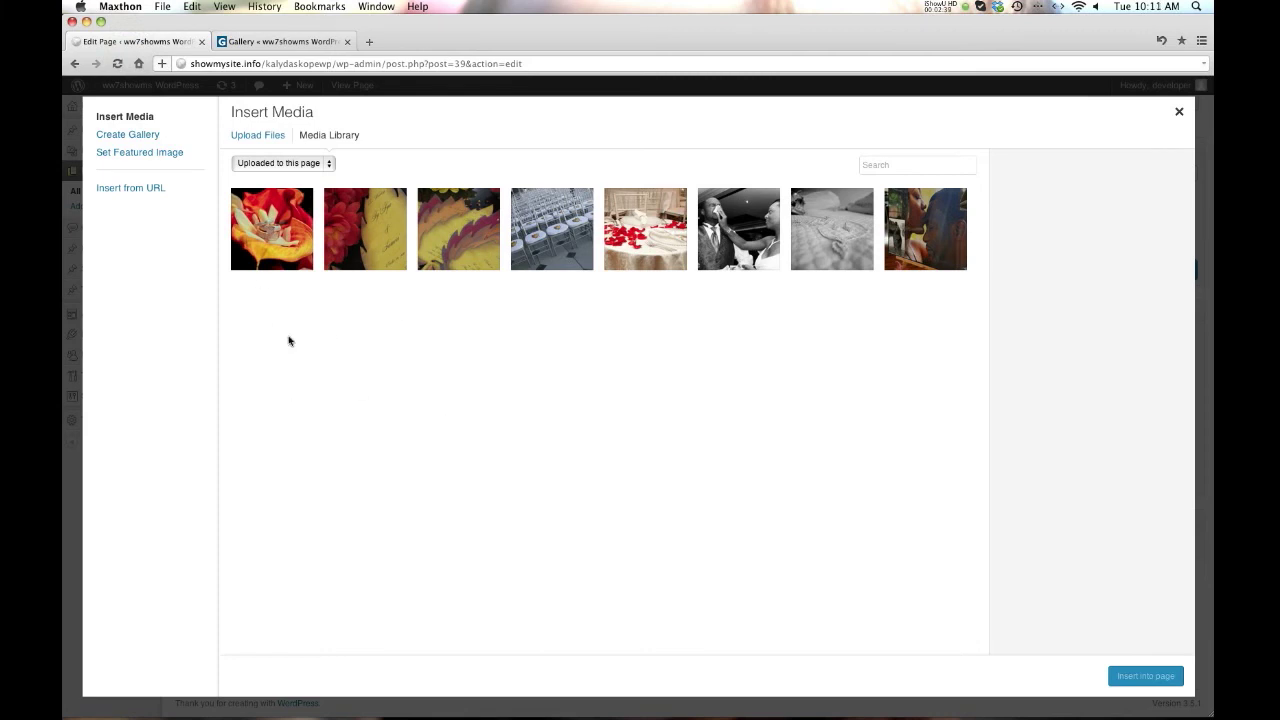
click(462, 129)
click(246, 139)
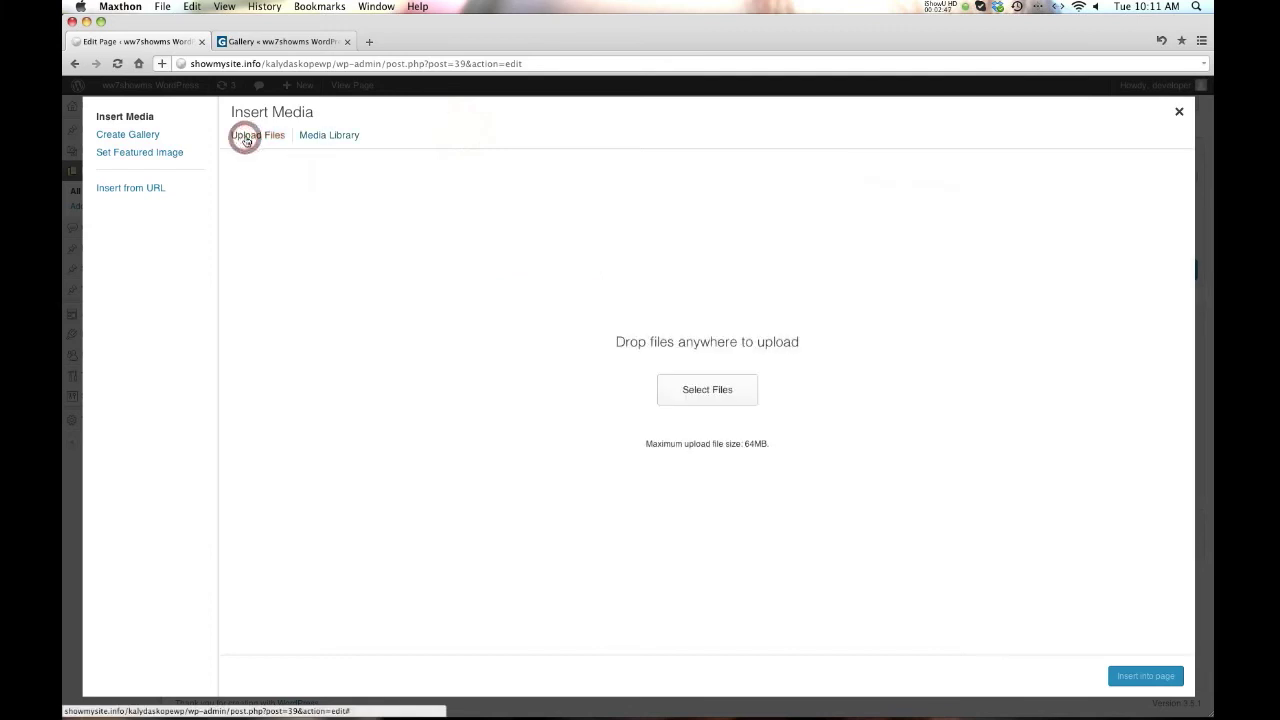
- Select wedding photos 1418, 1424 and 1434 in the events Pictures folder and upload them
click(707, 387)
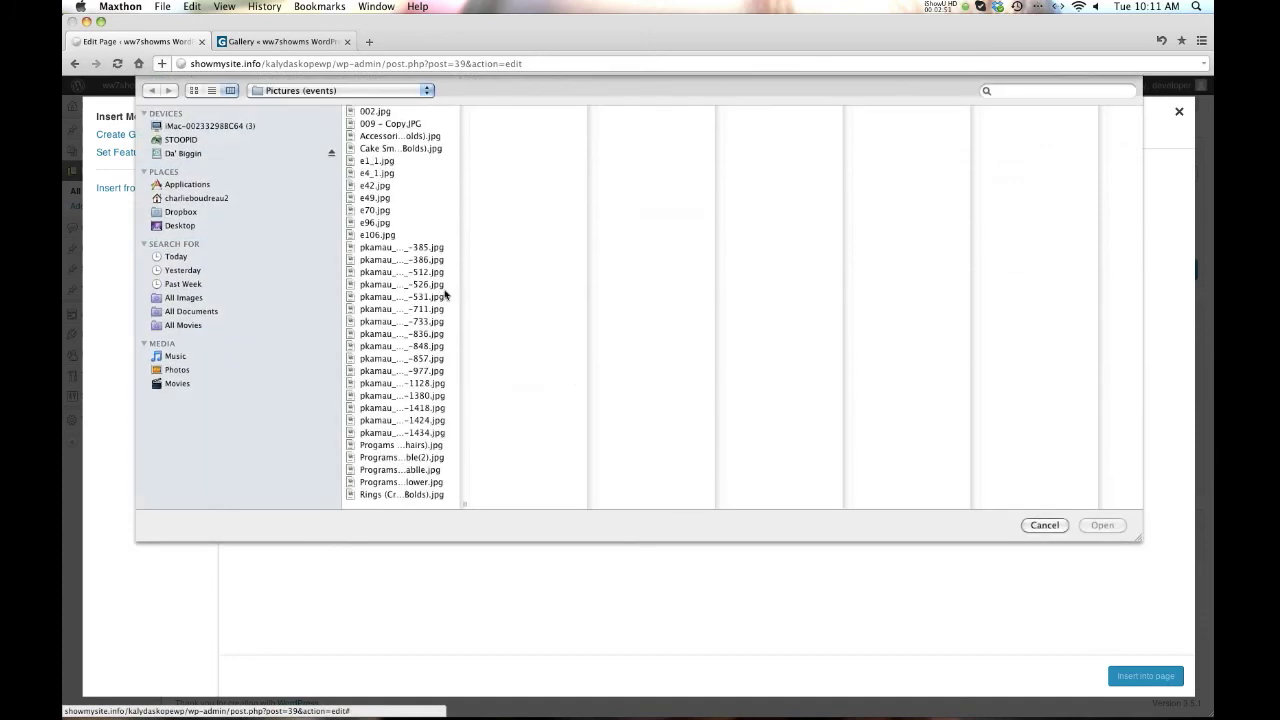
double_click(463, 505)
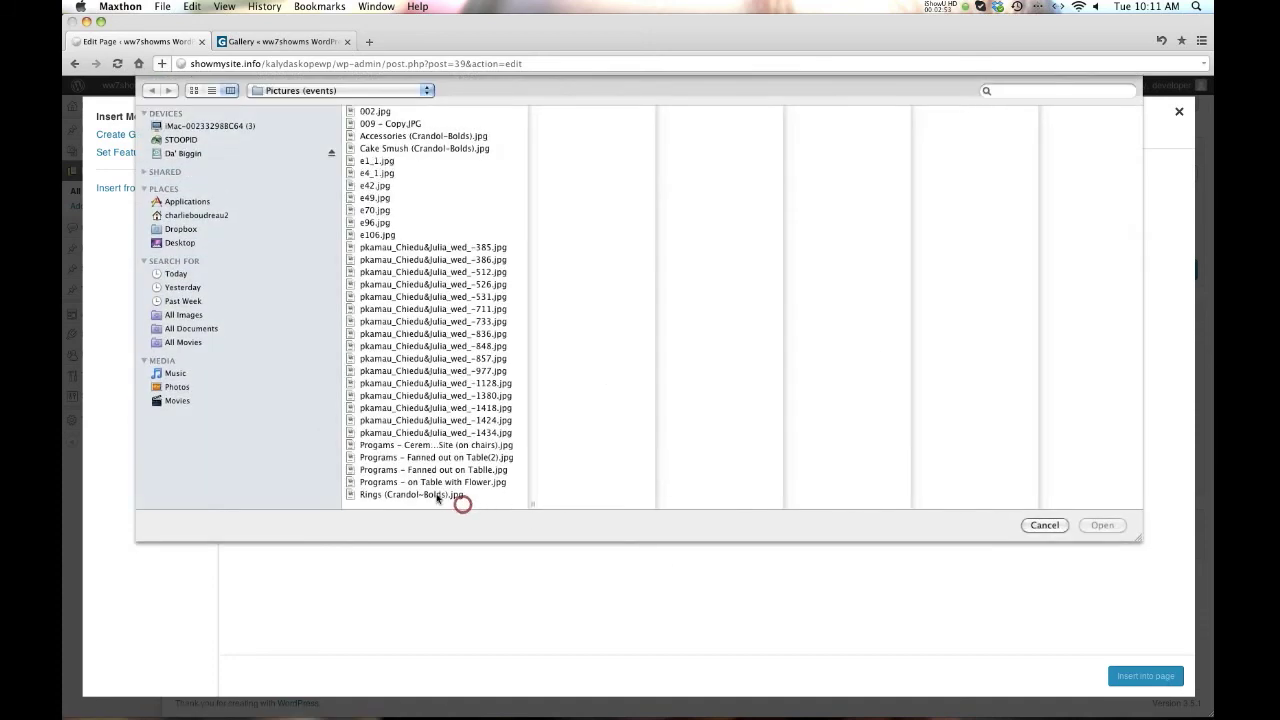
click(434, 494)
key(Up)
key(Up)
key(Up)
key(Up)
key(Up)
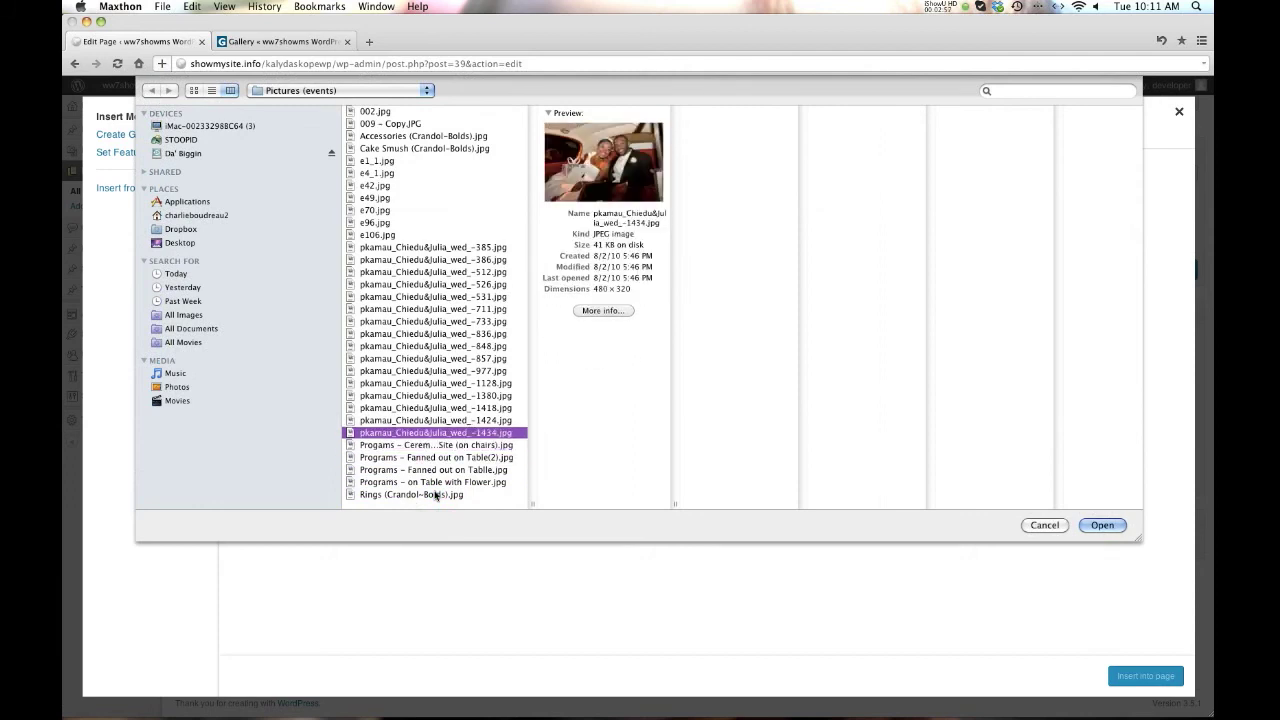
key(Up)
key(Down)
key(Up)
key(Up)
key(Down)
key(Down)
shift+click(459, 408)
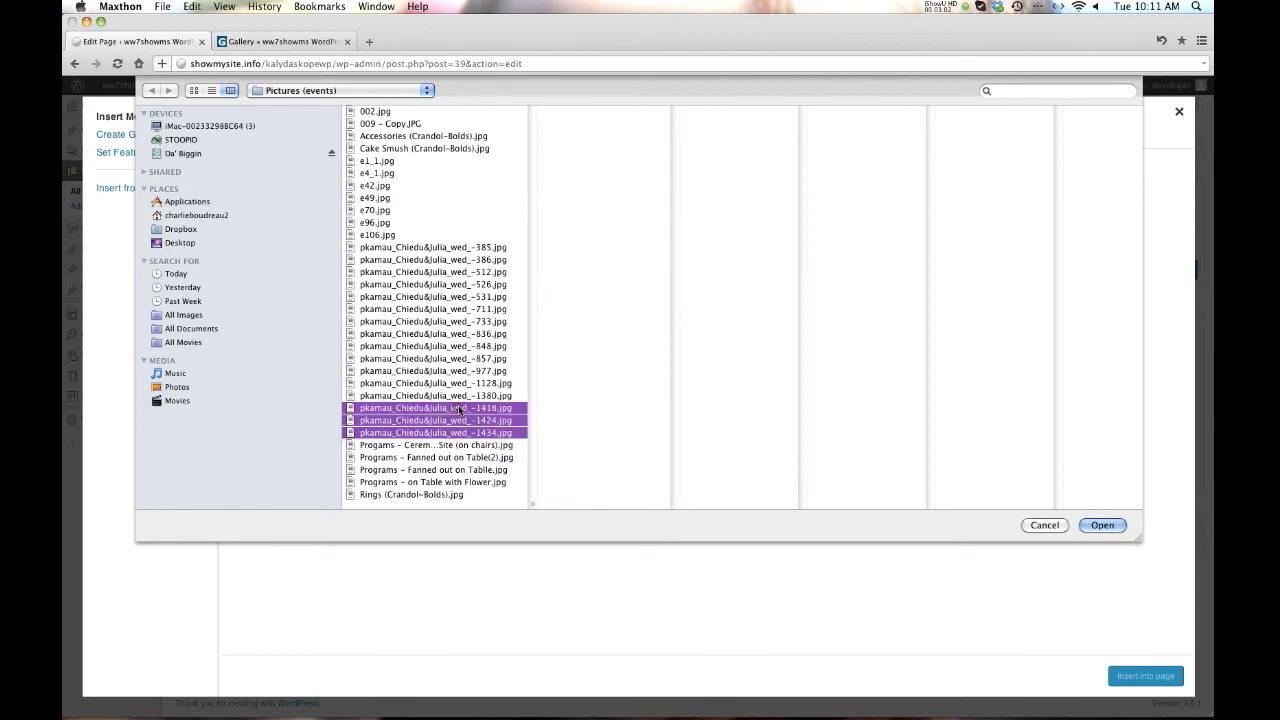
click(1104, 527)
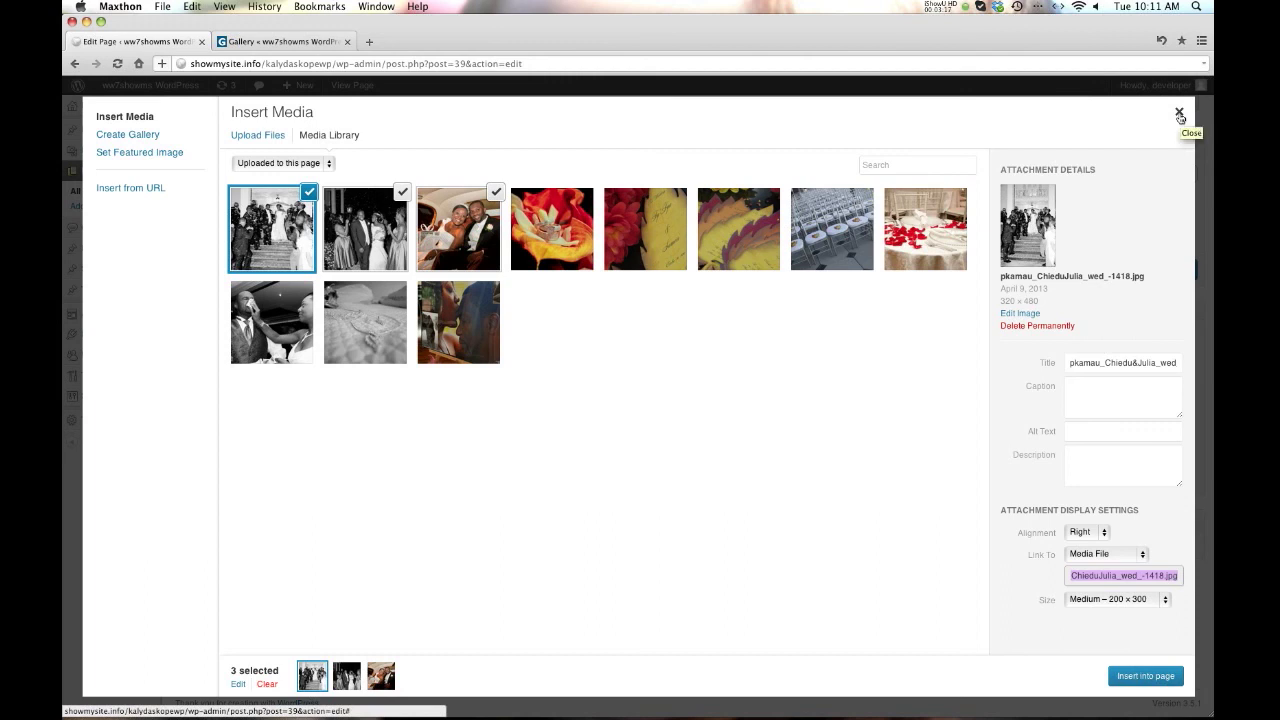
- Close the Insert Media dialog after the three uploads finish and return to the live Gallery page
click(1179, 114)
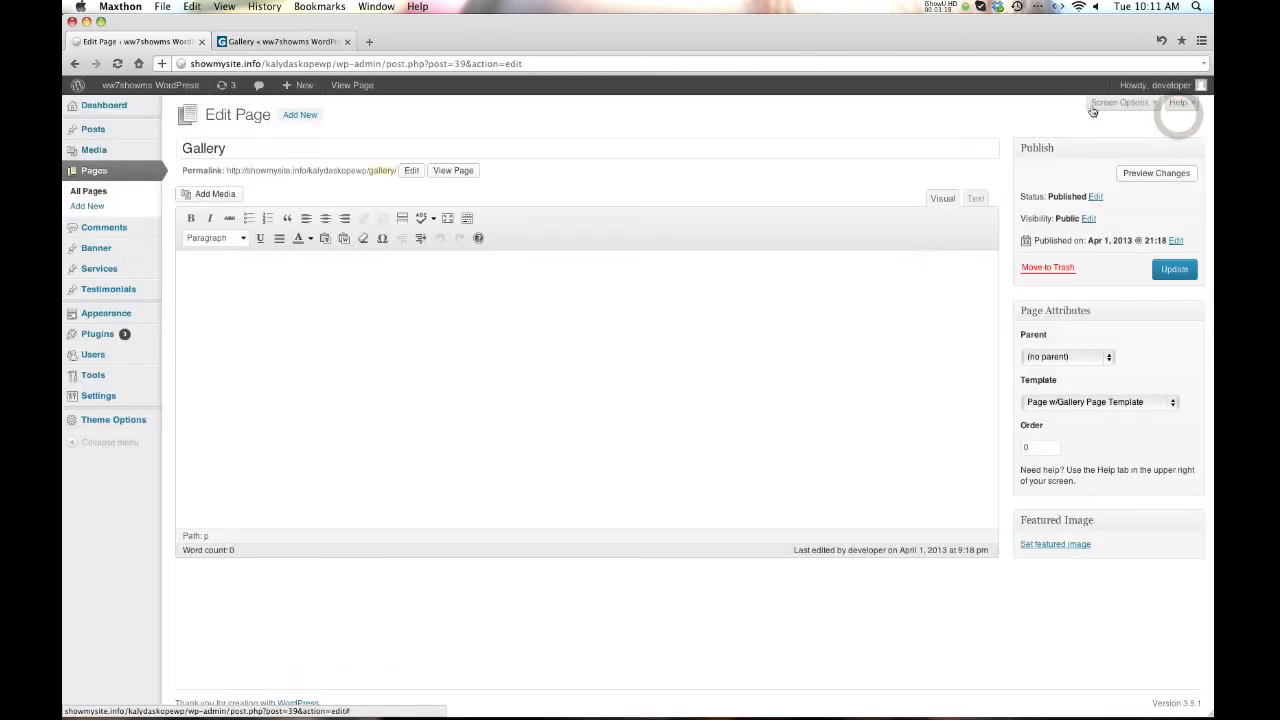
click(278, 44)
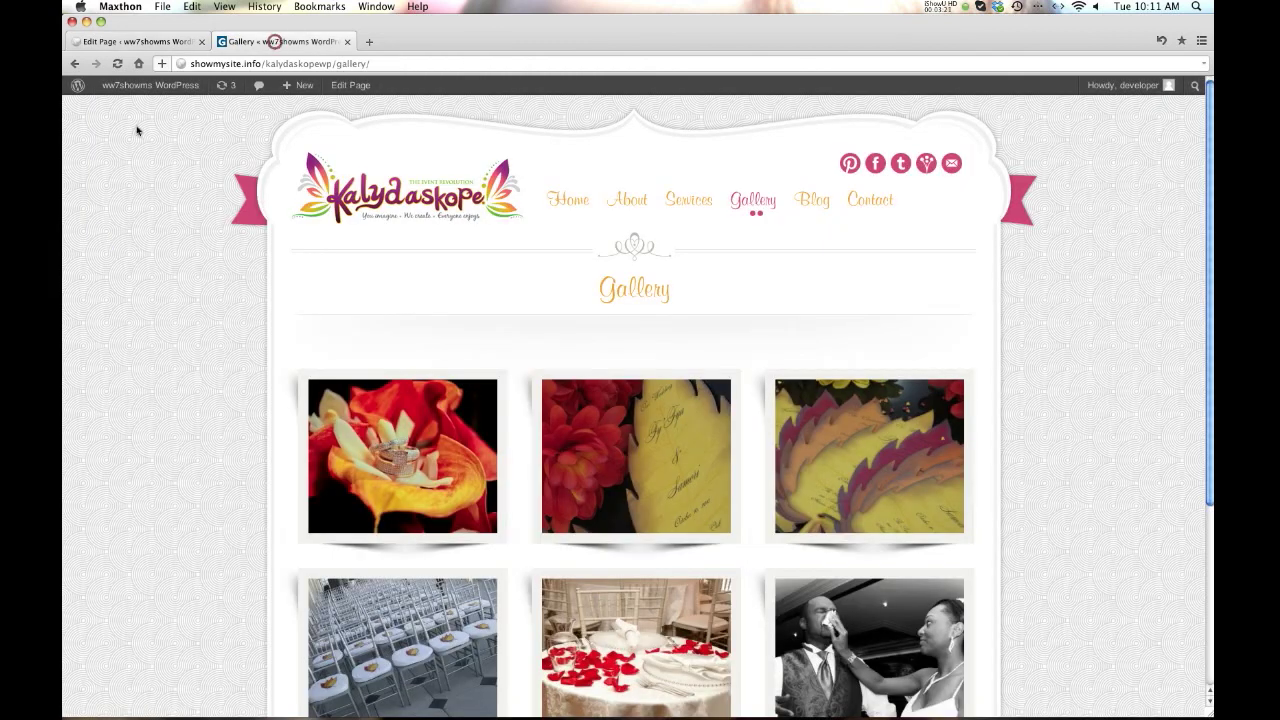
- Reload the live Gallery to confirm the three new photos lead the grid, then return to the editor
click(117, 64)
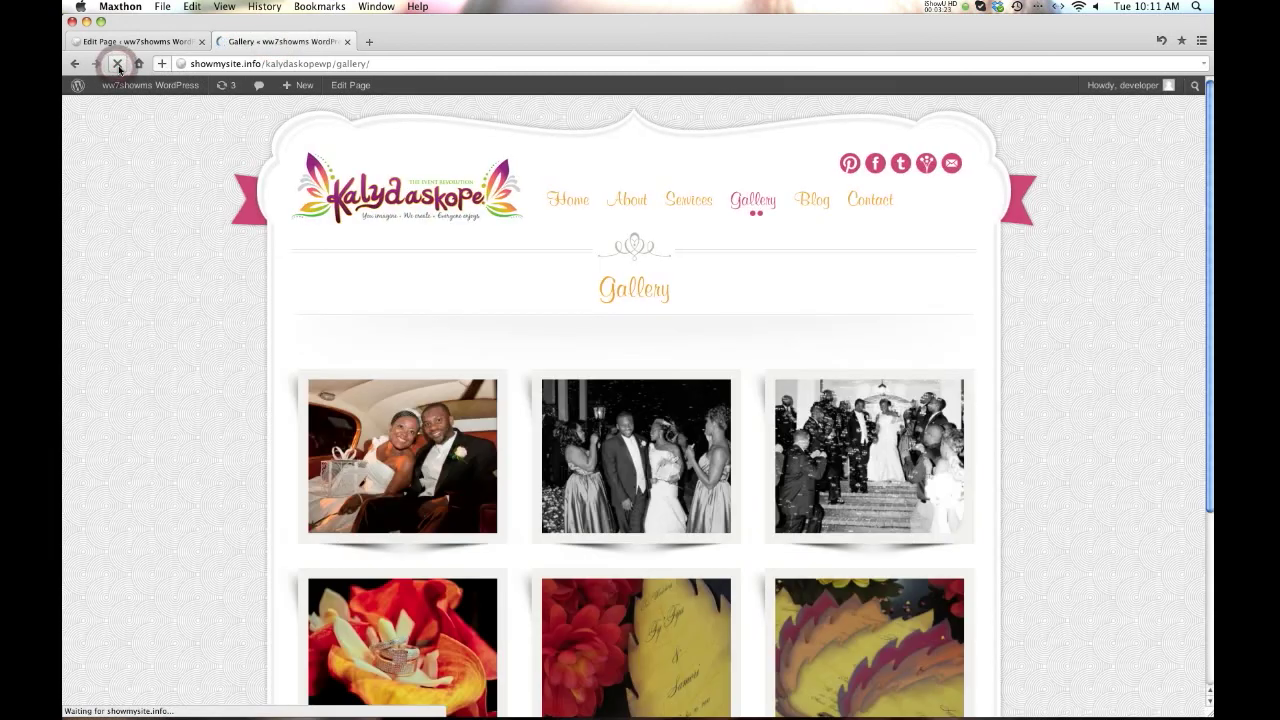
scroll(138, 197, down, 2)
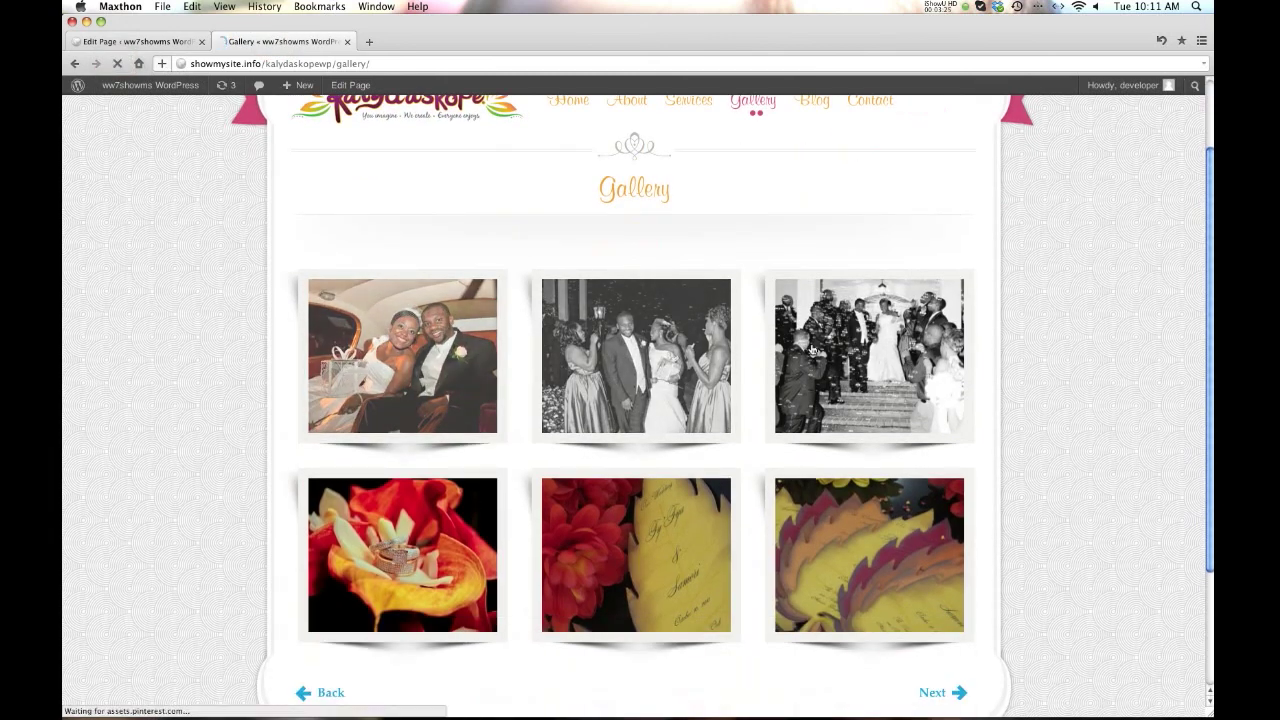
click(148, 44)
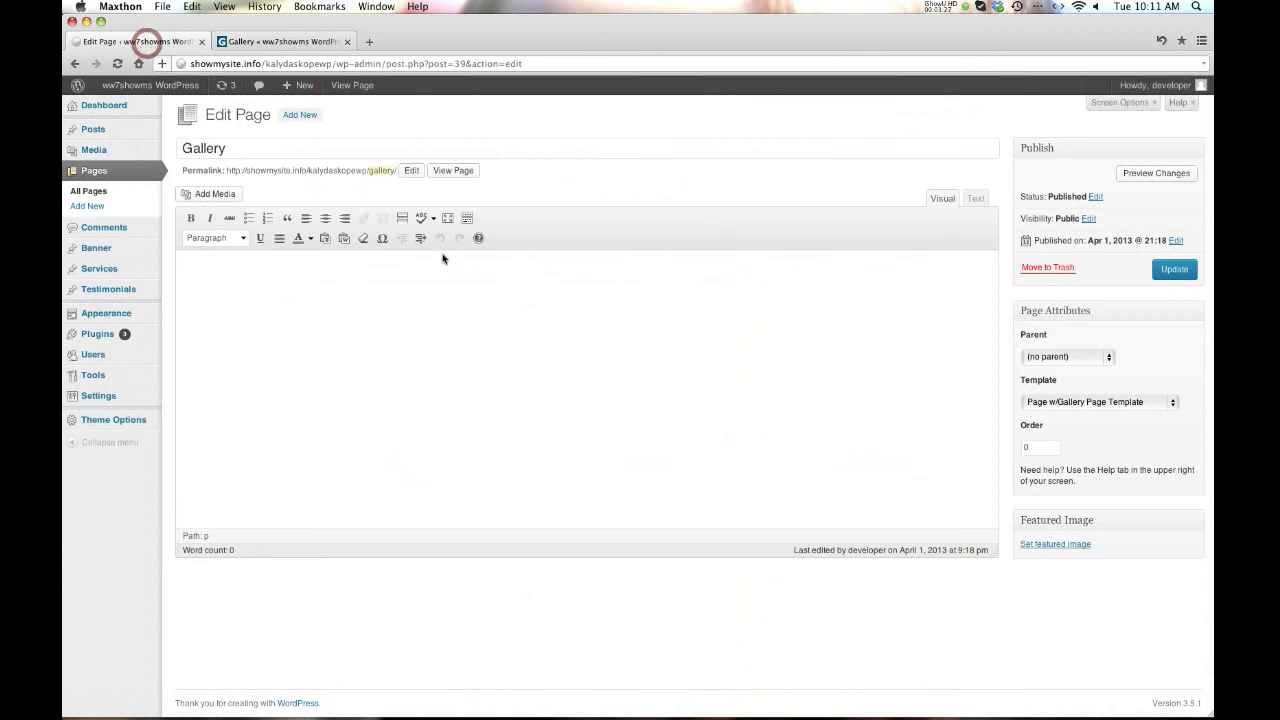